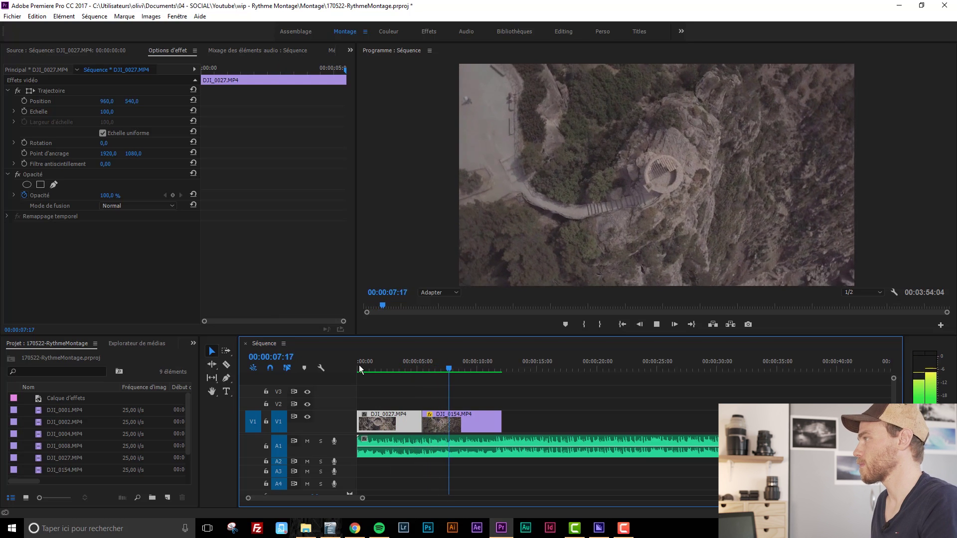
# Increase the height of audio track A1 to enlarge its waveform and listen to the sequence from the start
pyautogui.press('space')
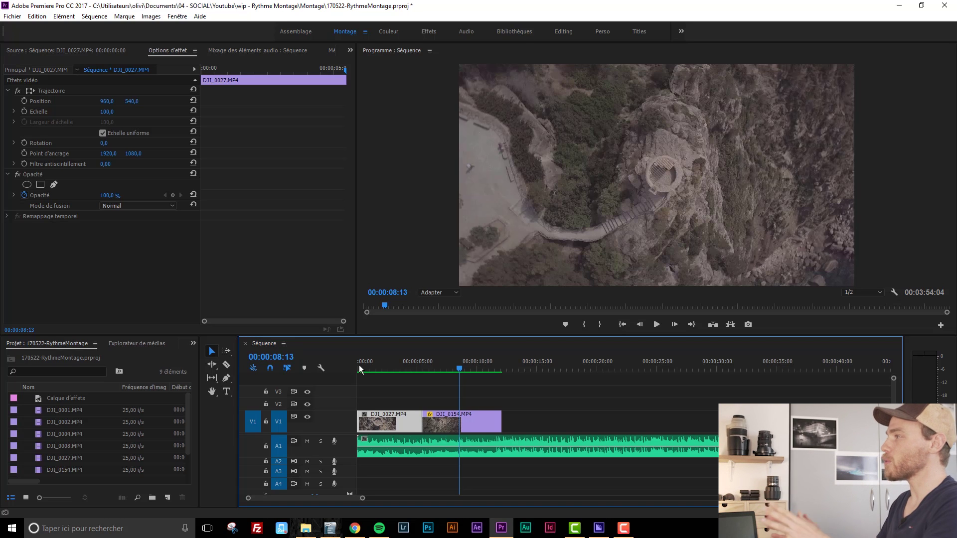
pyautogui.click(359, 368)
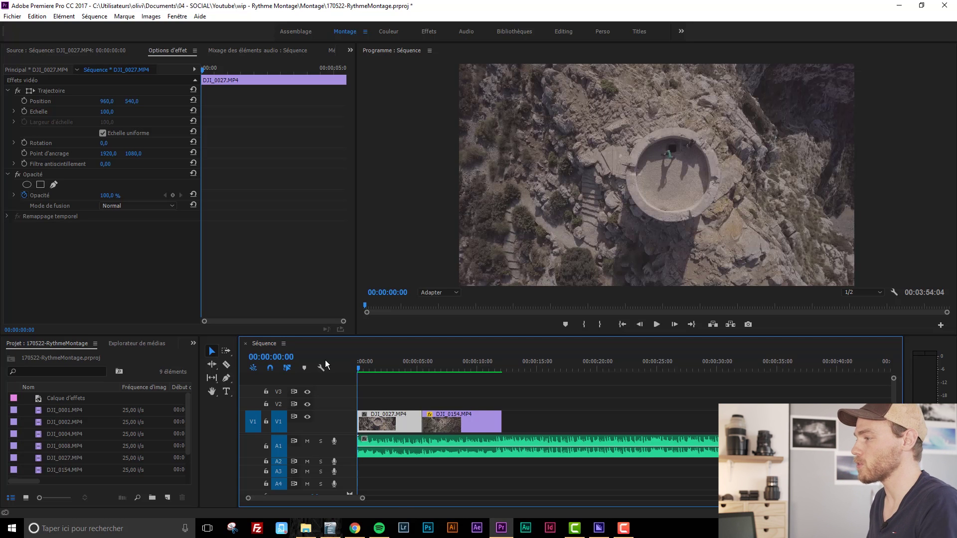
pyautogui.moveTo(361, 500); pyautogui.dragTo(289, 498)
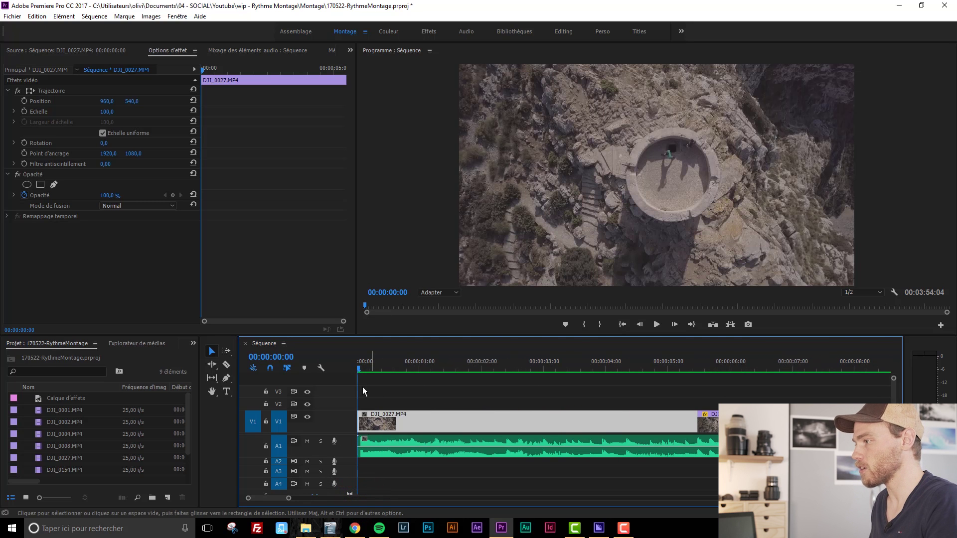
pyautogui.moveTo(349, 457); pyautogui.dragTo(349, 474)
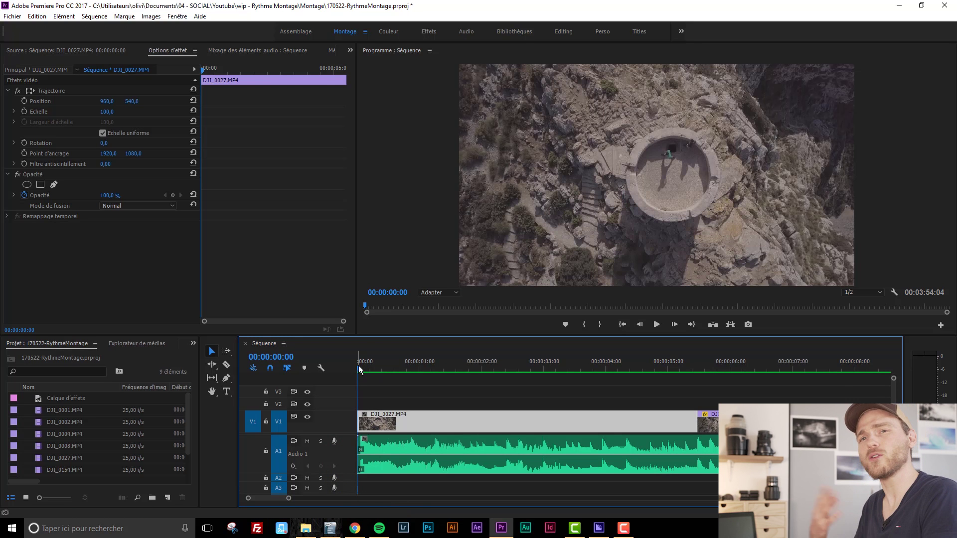
pyautogui.press('space')
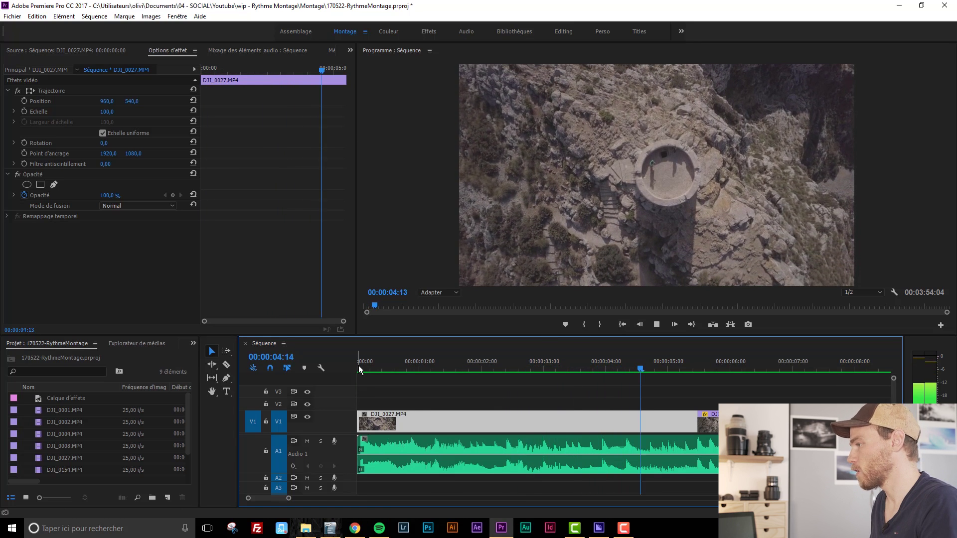
pyautogui.press('space')
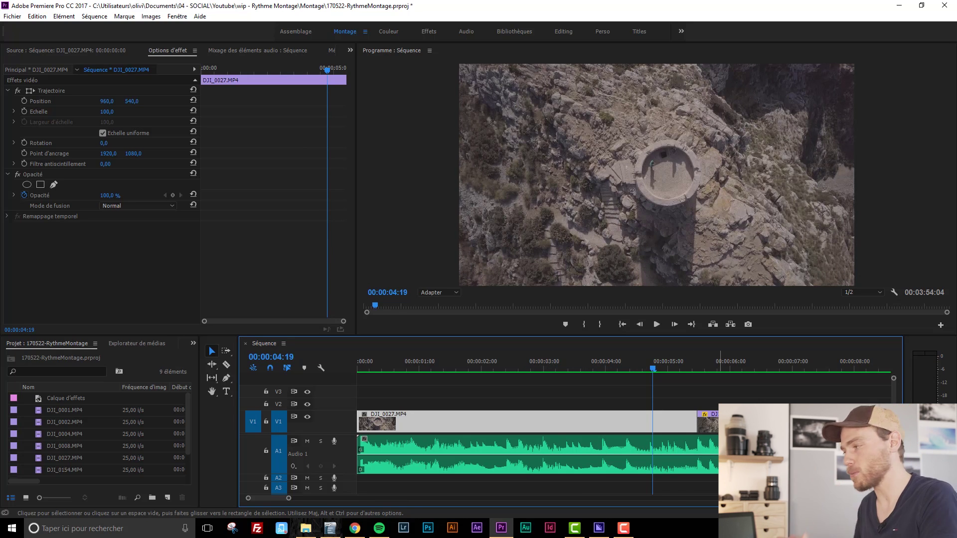
# Add markers to the music clip on each beat peak of the waveform, from 00:00:00:22 to 00:00:07:10
pyautogui.click(420, 441)
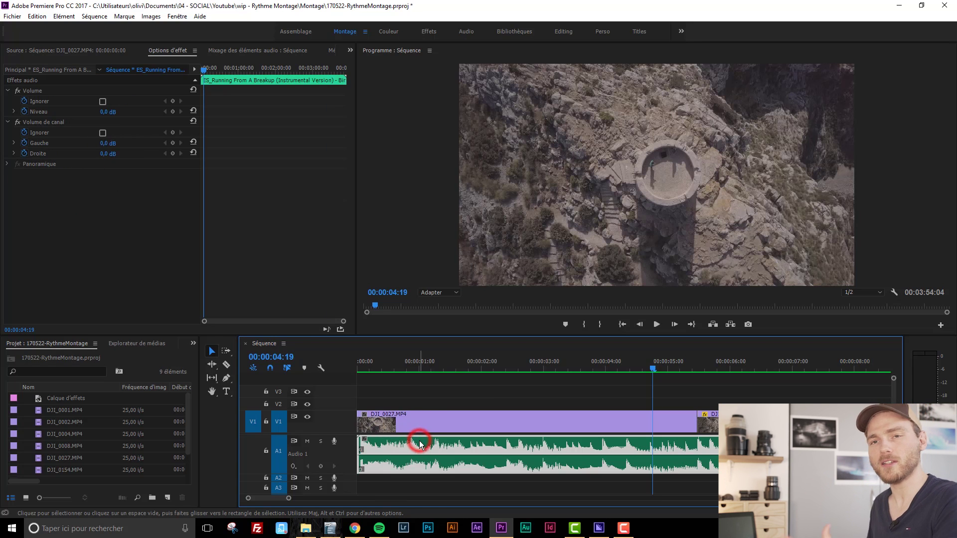
pyautogui.click(414, 367)
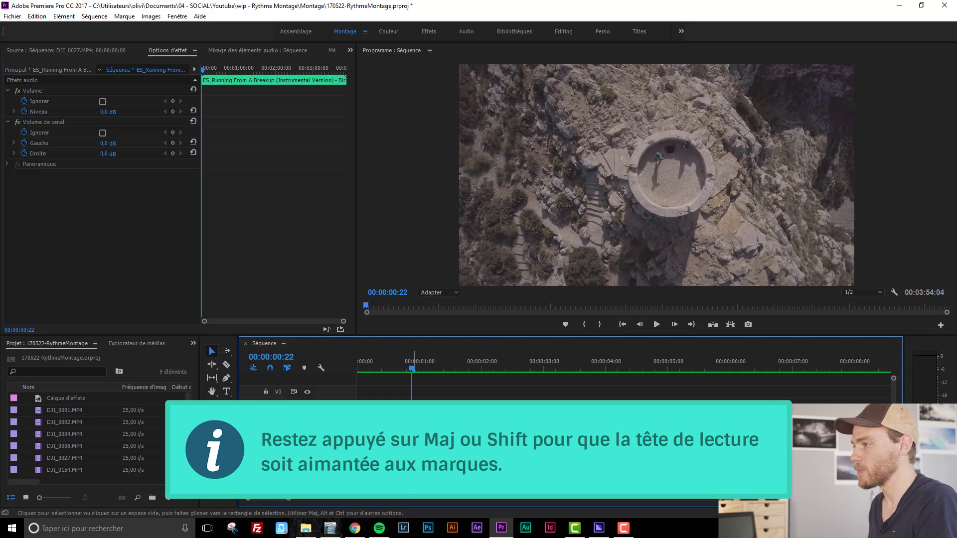
pyautogui.moveTo(418, 366); pyautogui.dragTo(438, 370)
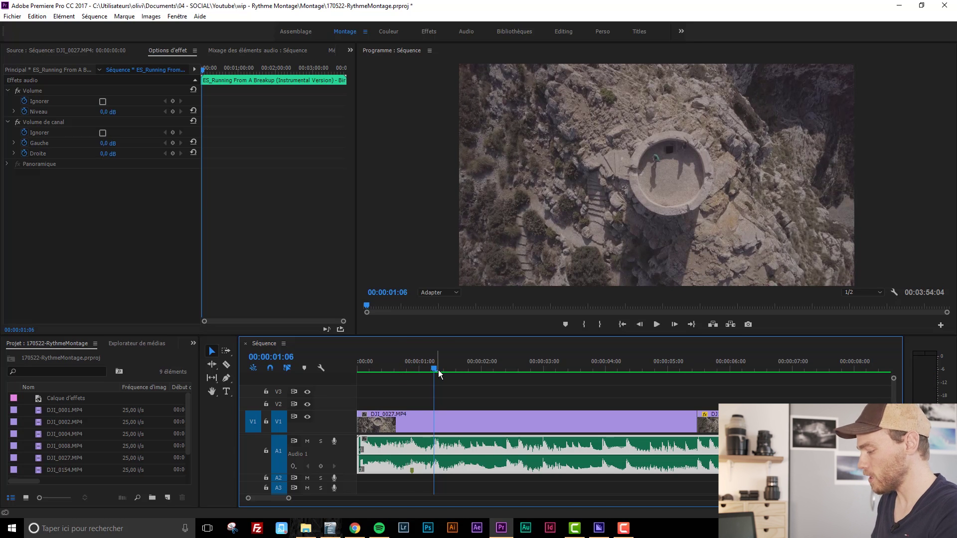
pyautogui.press('space')
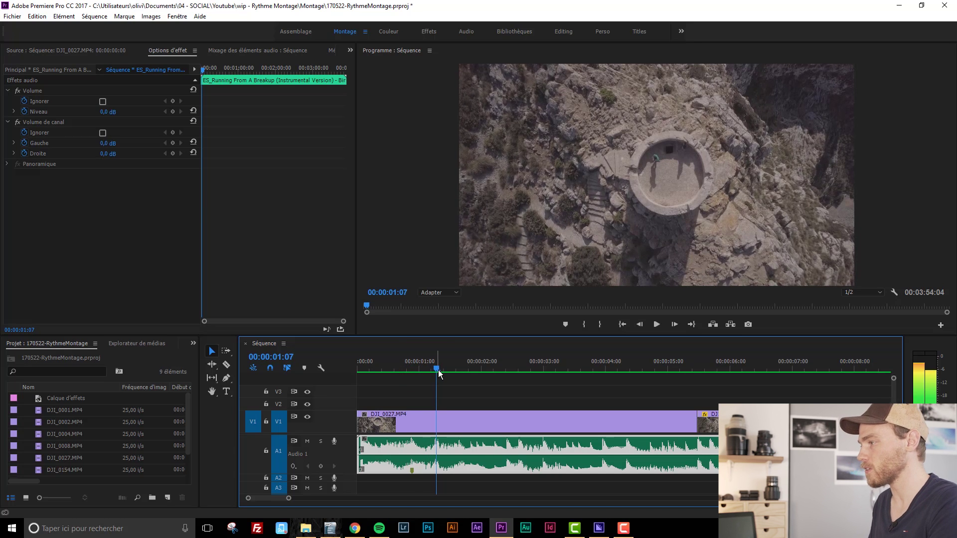
pyautogui.click(510, 368)
pyautogui.moveTo(510, 363); pyautogui.dragTo(545, 373)
pyautogui.moveTo(605, 369); pyautogui.dragTo(817, 368)
# Open the music clip in the source monitor and change its marker at 00:00:03:24 to orange
pyautogui.press('p')
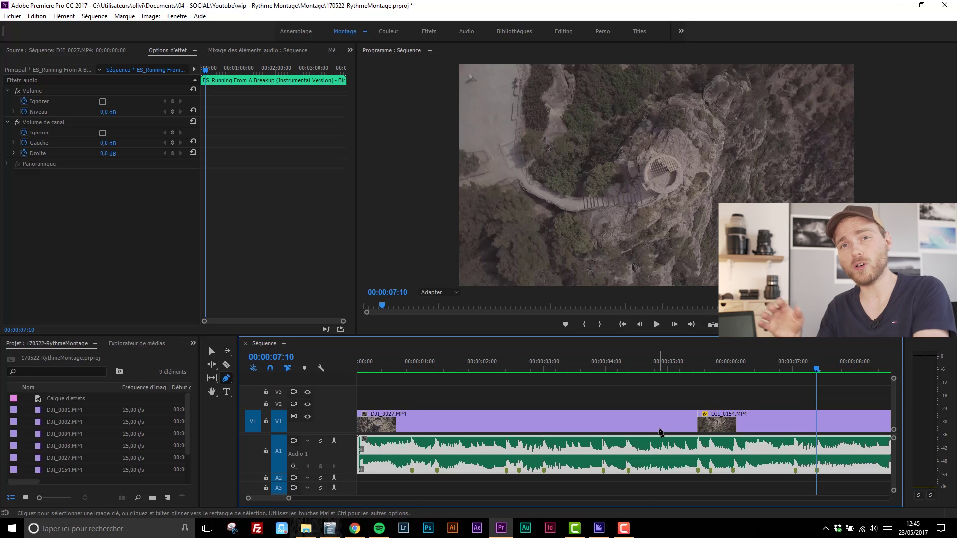
pyautogui.doubleClick(636, 453)
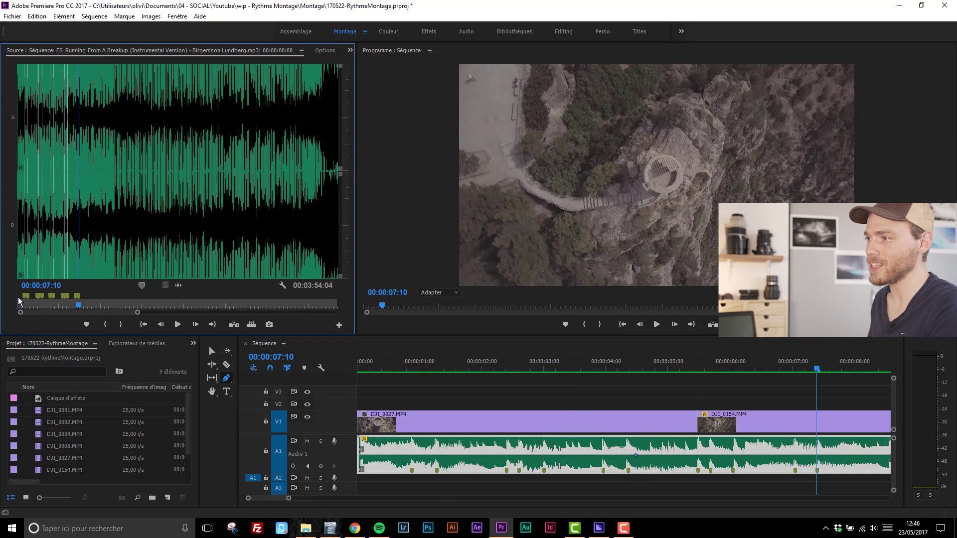
pyautogui.rightClick(51, 300)
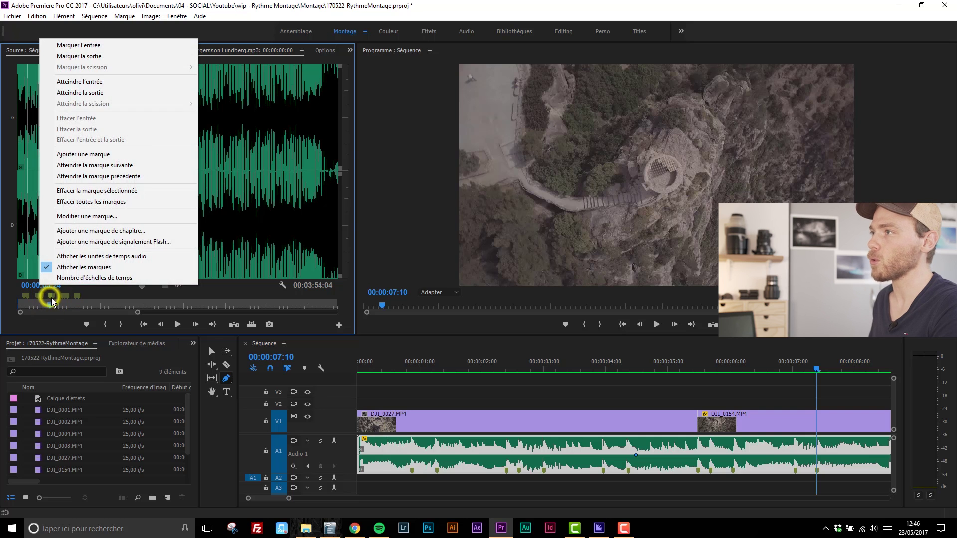
pyautogui.click(102, 216)
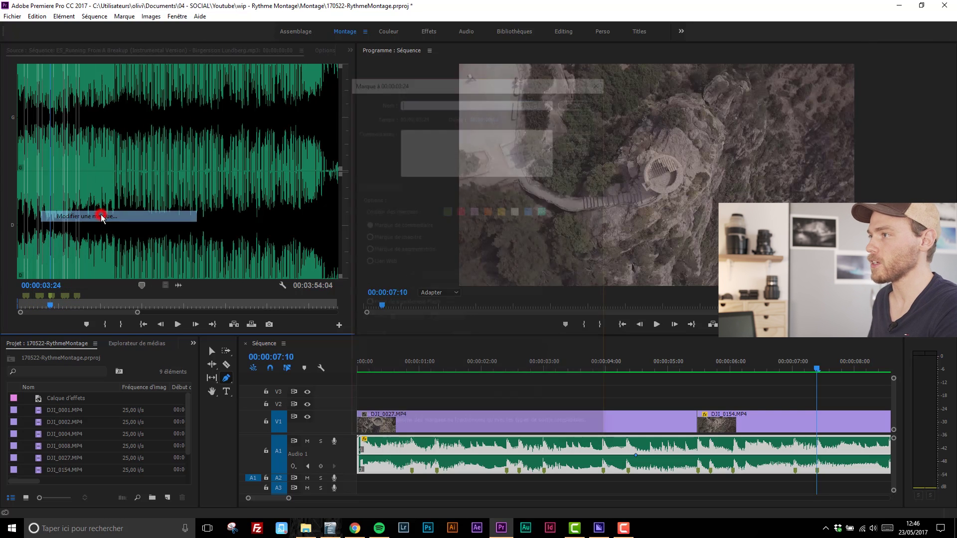
pyautogui.click(489, 210)
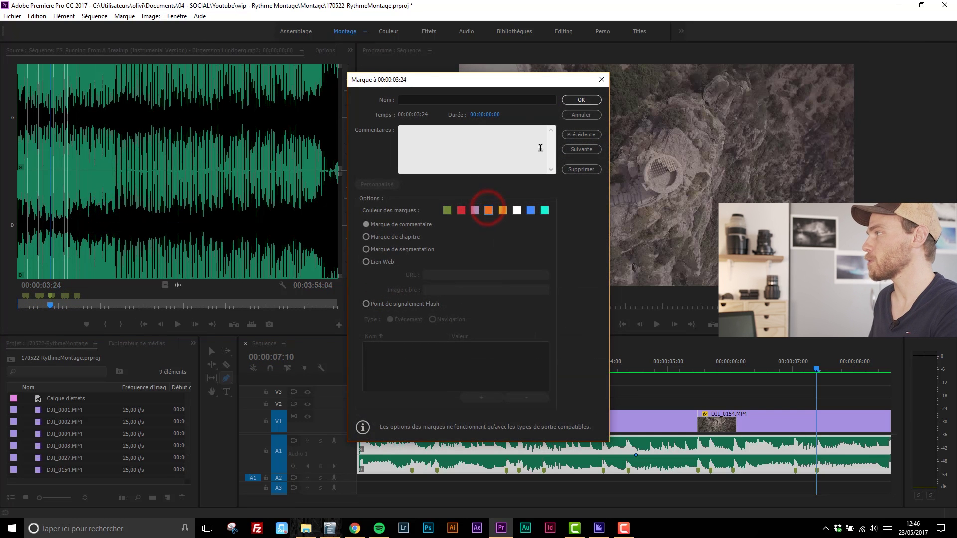
pyautogui.click(580, 100)
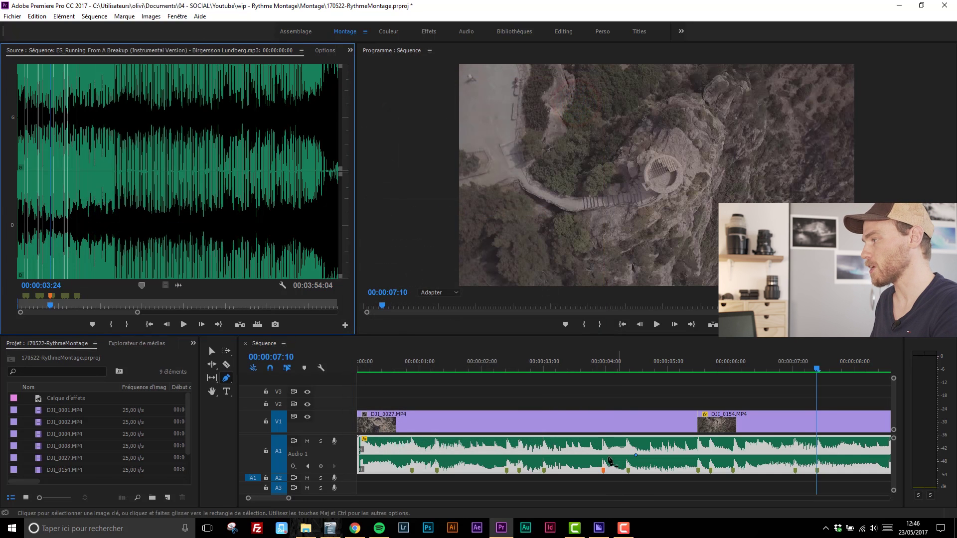
# Cut the DJI_0027.MP4 clip on V1 at the first beat marker, 00:00:00:22
pyautogui.click(612, 369)
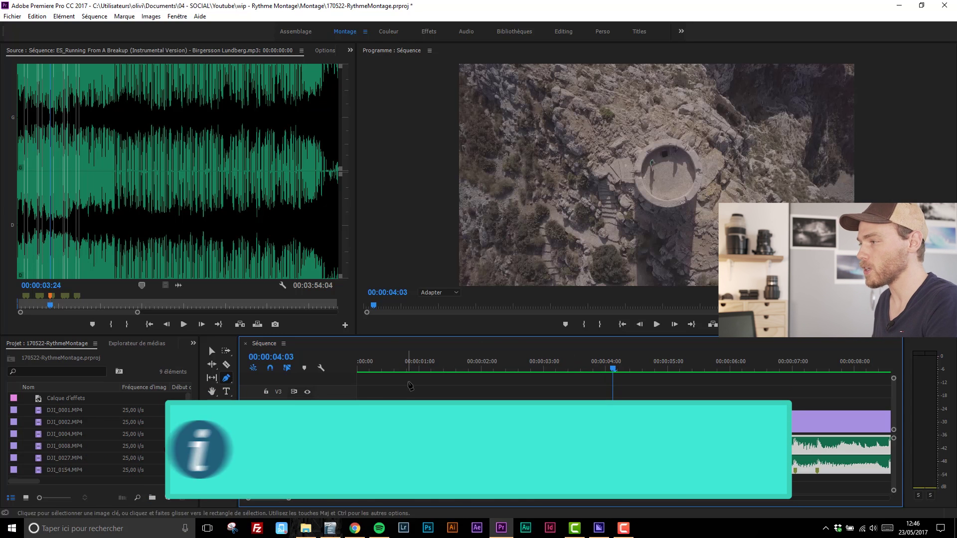
pyautogui.click(225, 365)
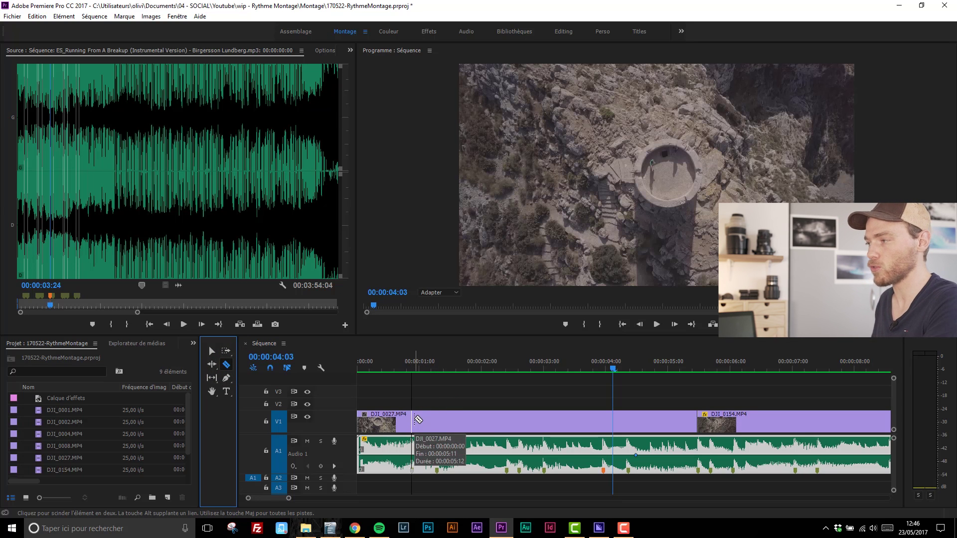
pyautogui.click(414, 420)
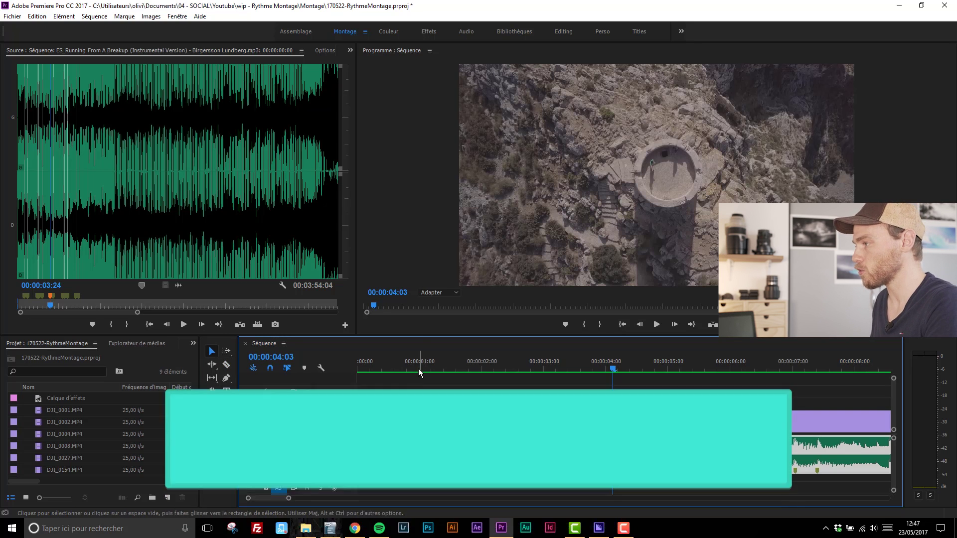
pyautogui.press('v')
# Trim about one second off the start of the second DJI_0027.MP4 segment and move it back against the cut at 00:00:00:22
pyautogui.click(411, 364)
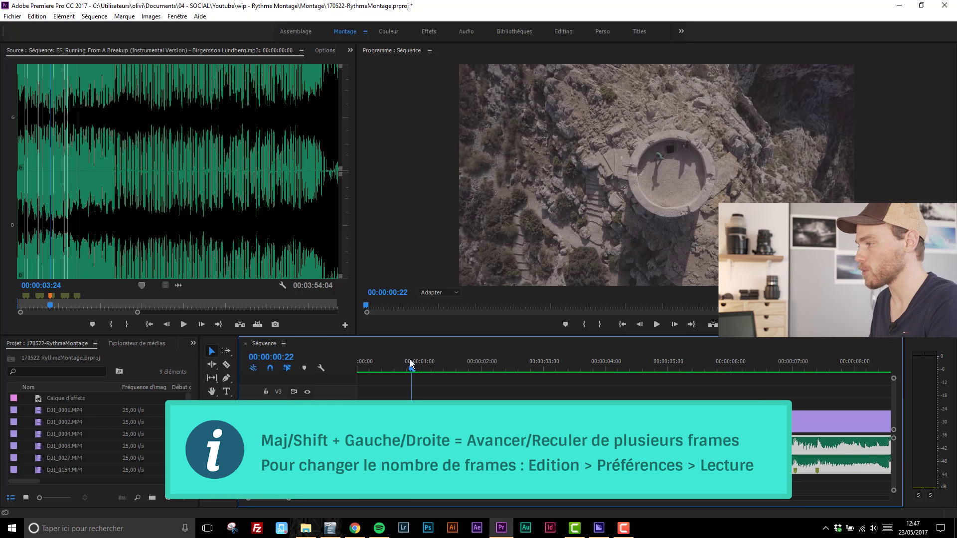
pyautogui.hotkey('shift', 'Right')
pyautogui.hotkey('shift', 'Right')
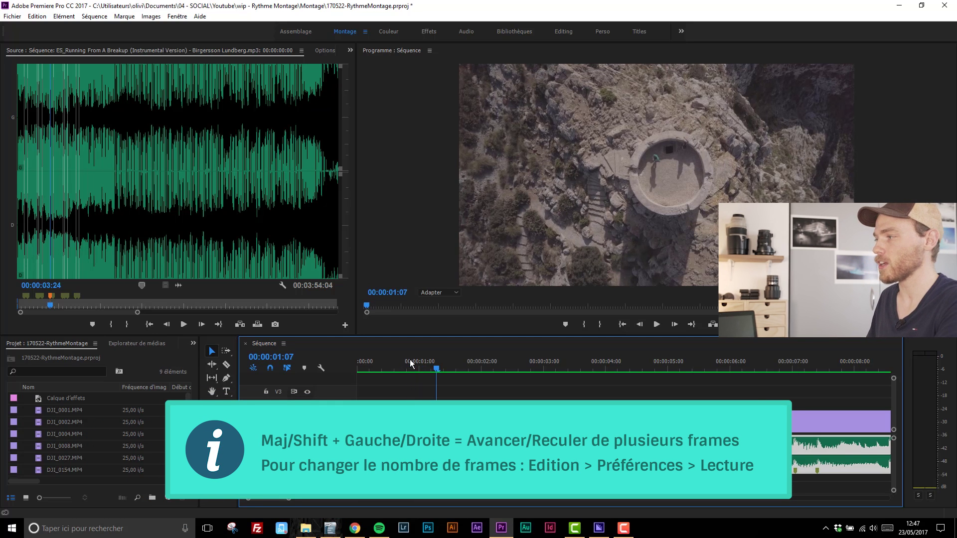
pyautogui.hotkey('shift', 'Left')
pyautogui.hotkey('shift', 'Left')
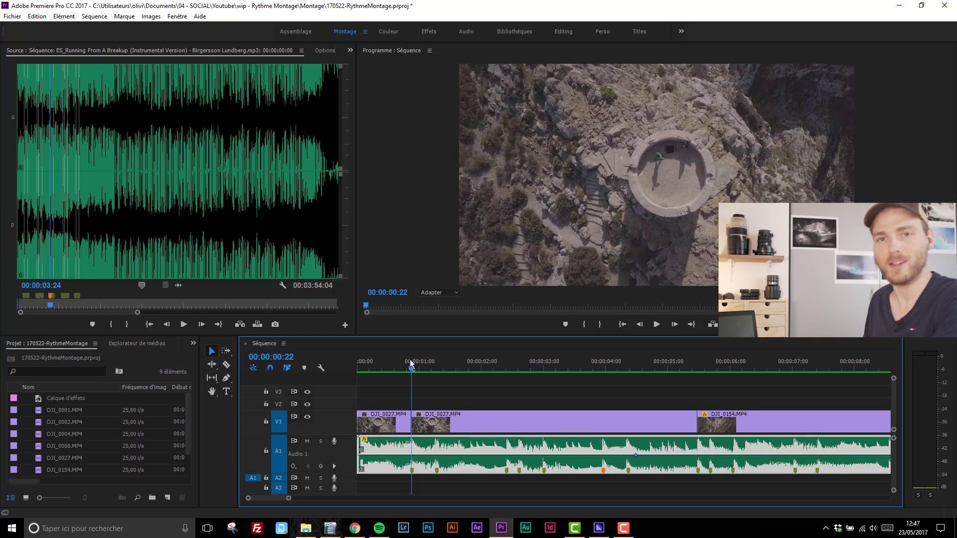
pyautogui.press('space')
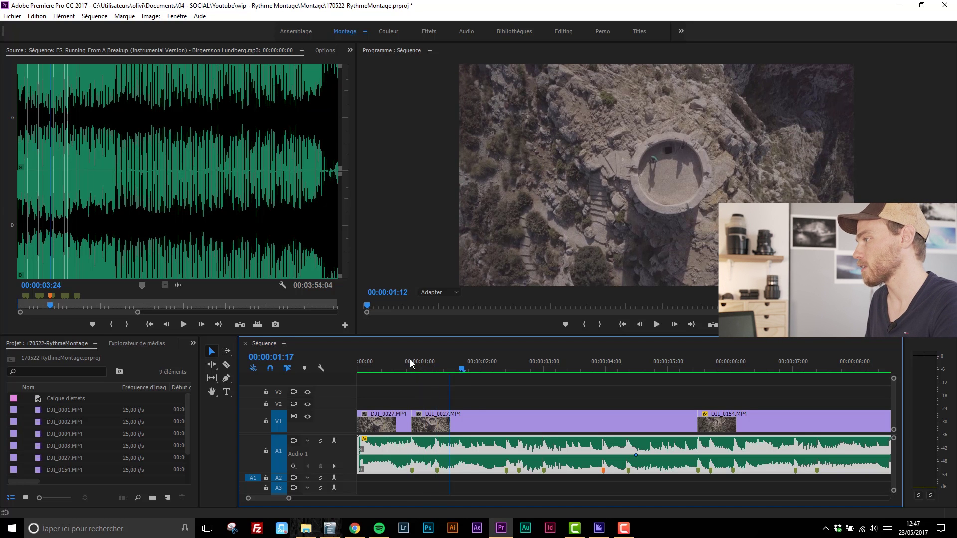
pyautogui.moveTo(413, 420); pyautogui.dragTo(473, 421)
pyautogui.click(488, 422)
pyautogui.click(401, 368)
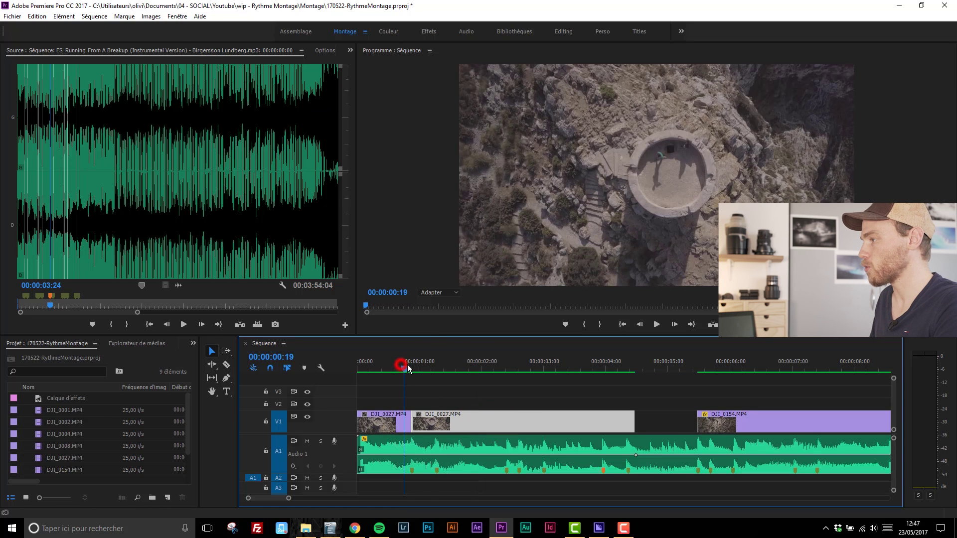
# Cut DJI_0027.MP4 at the 00:00:01:07 marker, trim the start of the following segment and close the gap
pyautogui.moveTo(391, 367)
pyautogui.mouseDown()
pyautogui.moveTo(355, 365)
pyautogui.moveTo(436, 368)
pyautogui.mouseUp()
pyautogui.press('c')
pyautogui.click(438, 420)
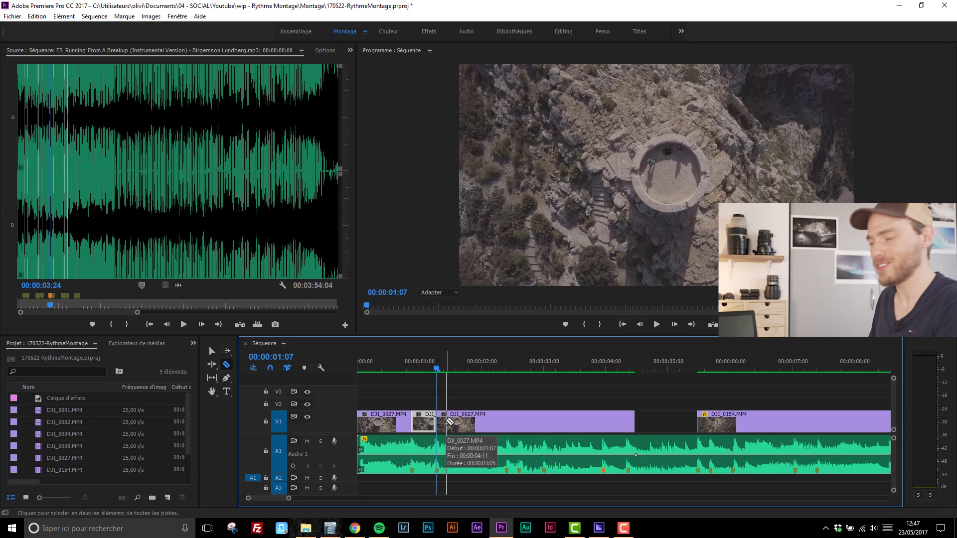
pyautogui.press('space')
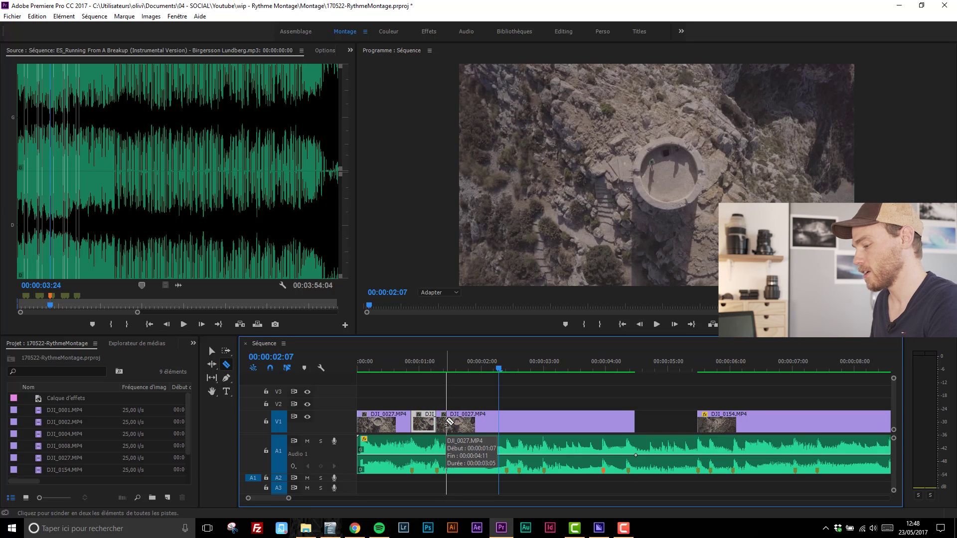
pyautogui.moveTo(442, 418)
pyautogui.mouseDown()
pyautogui.moveTo(499, 420)
pyautogui.moveTo(430, 422)
pyautogui.mouseUp()
# Cut DJI_0027.MP4 at the third beat marker, trim the start of the remaining piece and butt it against the cut
pyautogui.click(506, 369)
pyautogui.press('c')
pyautogui.click(506, 418)
pyautogui.press('space')
pyautogui.press('v')
pyautogui.click(516, 419)
# Split the remaining DJI_0027.MP4 footage at the fourth and fifth markers, skipping footage between cuts, and end it at the orange 00:00:03:24 marker
pyautogui.press('c')
pyautogui.click(519, 420)
pyautogui.moveTo(520, 420); pyautogui.dragTo(606, 422)
pyautogui.click(544, 420)
pyautogui.moveTo(616, 420); pyautogui.dragTo(554, 419)
pyautogui.moveTo(594, 418); pyautogui.dragTo(603, 418)
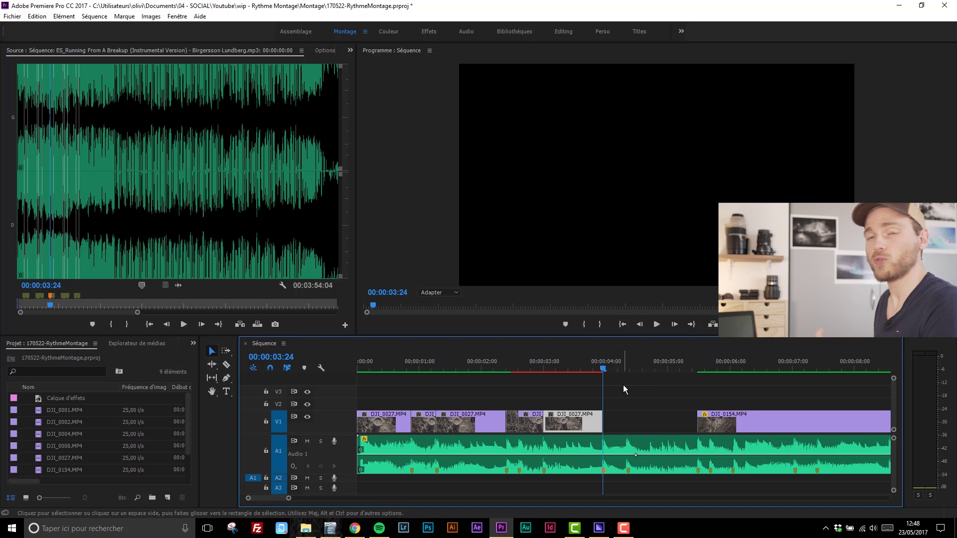
# Move the DJI_0154.MP4 clip to start at 00:00:03:24 and play the edit from the beginning to check the rhythm
pyautogui.moveTo(737, 421); pyautogui.dragTo(647, 422)
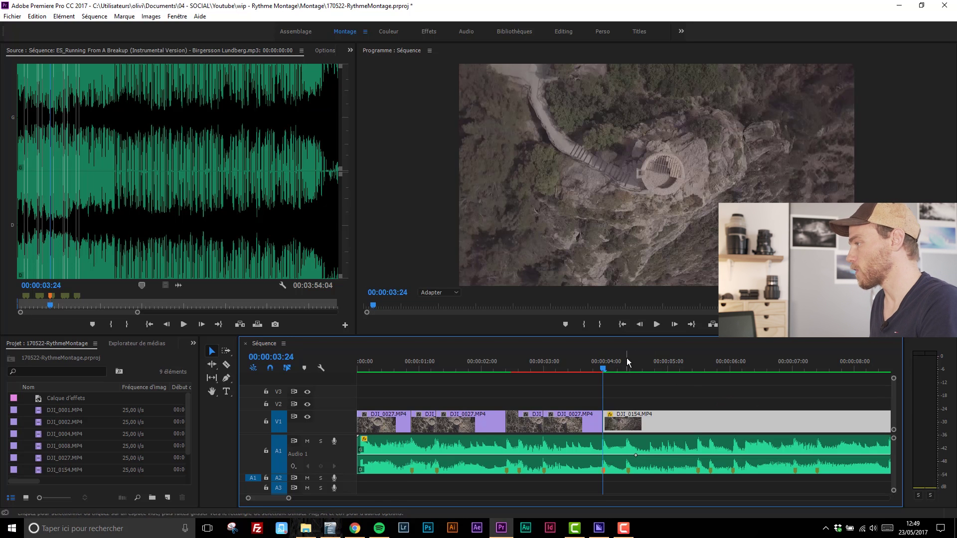
pyautogui.click(602, 373)
pyautogui.press('Home')
pyautogui.press('space')
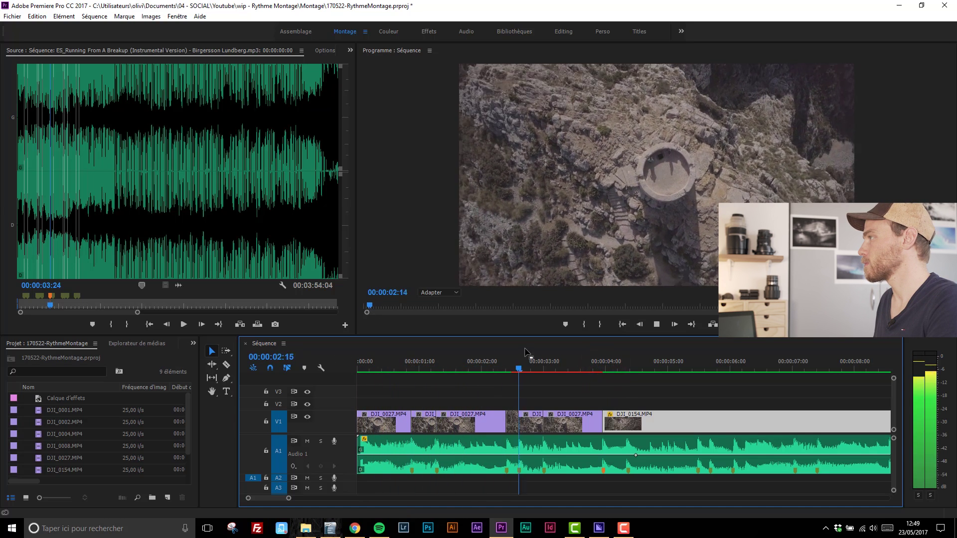
pyautogui.press('space')
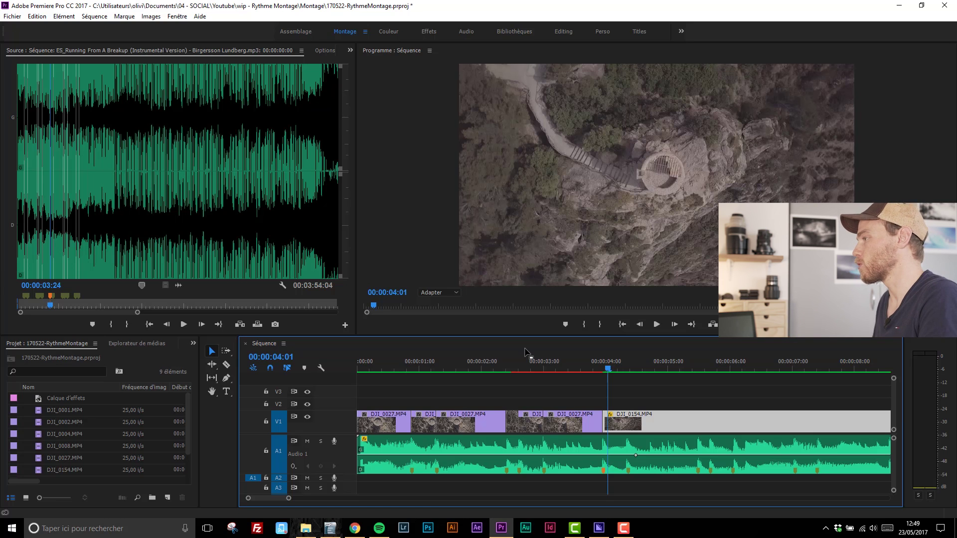
# Cut DJI_0154.MP4 at the 00:00:04:09 marker, trim the start of the following segment and close the gap
pyautogui.click(604, 369)
pyautogui.press('c')
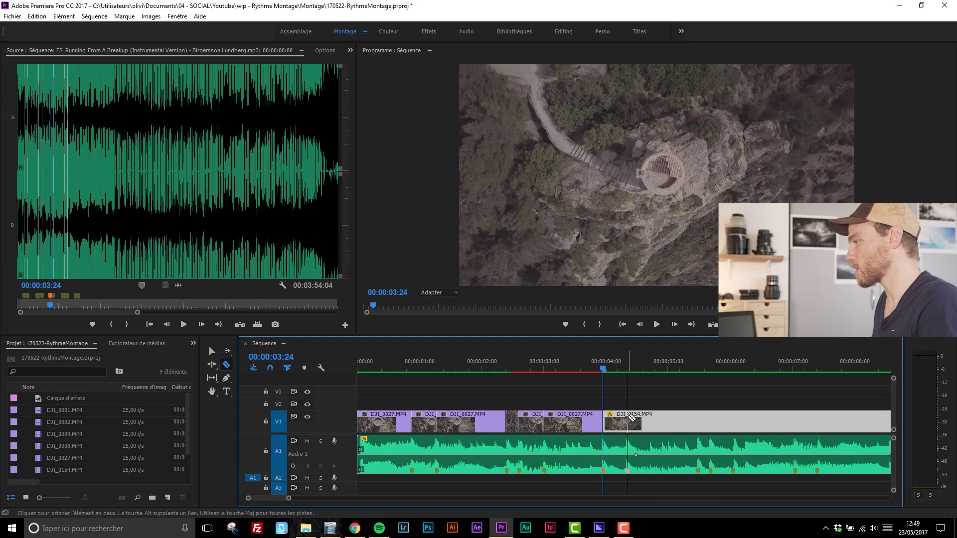
pyautogui.click(629, 419)
pyautogui.press('v')
pyautogui.click(629, 366)
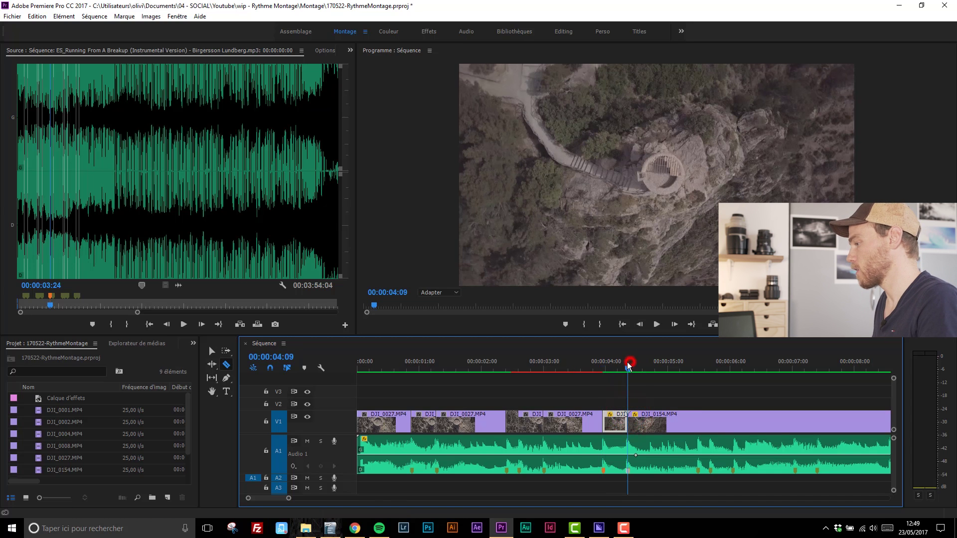
pyautogui.press('space')
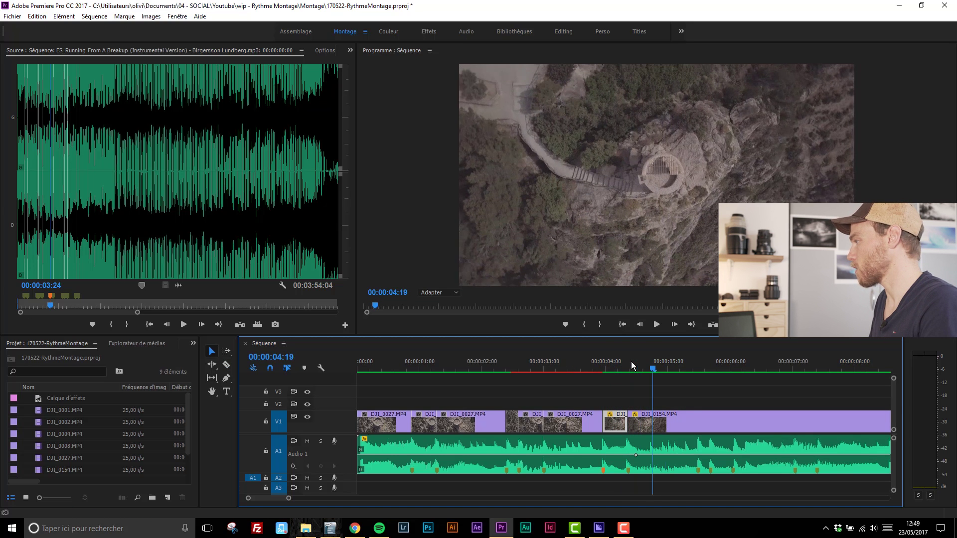
pyautogui.moveTo(633, 416); pyautogui.dragTo(710, 417)
# Cut DJI_0154.MP4 at the three markers from 00:00:05:12 to 00:00:06:01, trimming each following segment's start and closing the gaps
pyautogui.moveTo(689, 368); pyautogui.dragTo(699, 370)
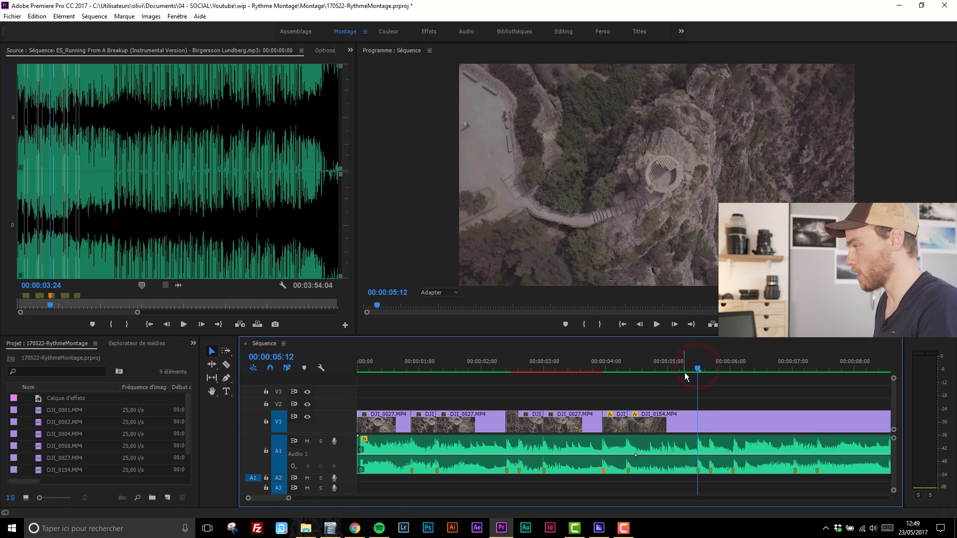
pyautogui.press('space')
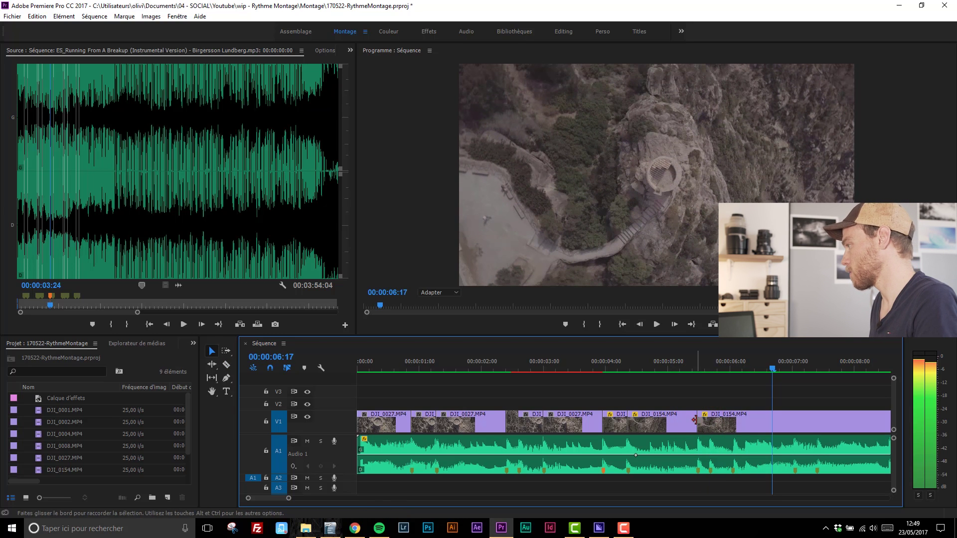
pyautogui.click(786, 417)
pyautogui.moveTo(712, 417); pyautogui.dragTo(781, 414)
pyautogui.click(790, 367)
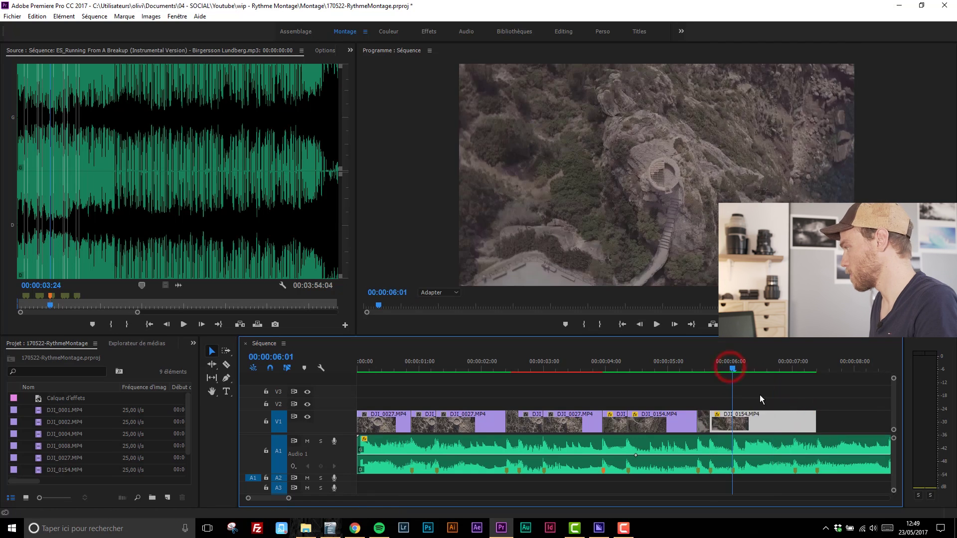
pyautogui.click(866, 417)
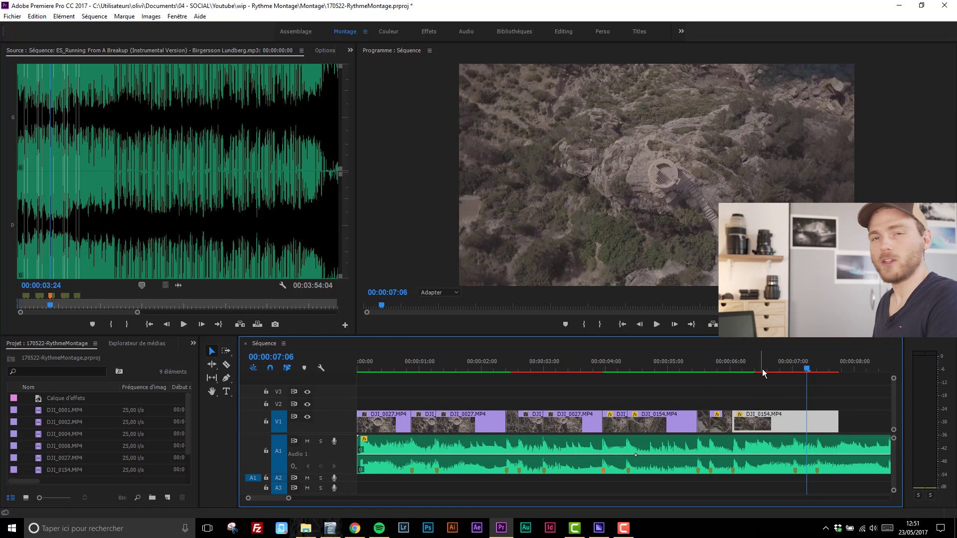
# Maximize the program monitor and play the finished edit from the start of the sequence
pyautogui.moveTo(388, 362); pyautogui.dragTo(359, 363)
pyautogui.doubleClick(391, 51)
pyautogui.press('space')
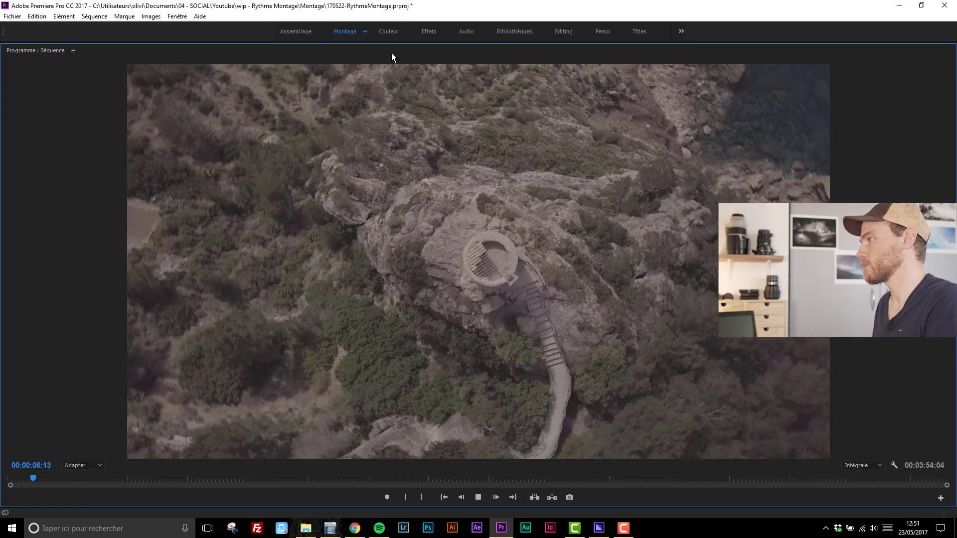
pyautogui.press('space')
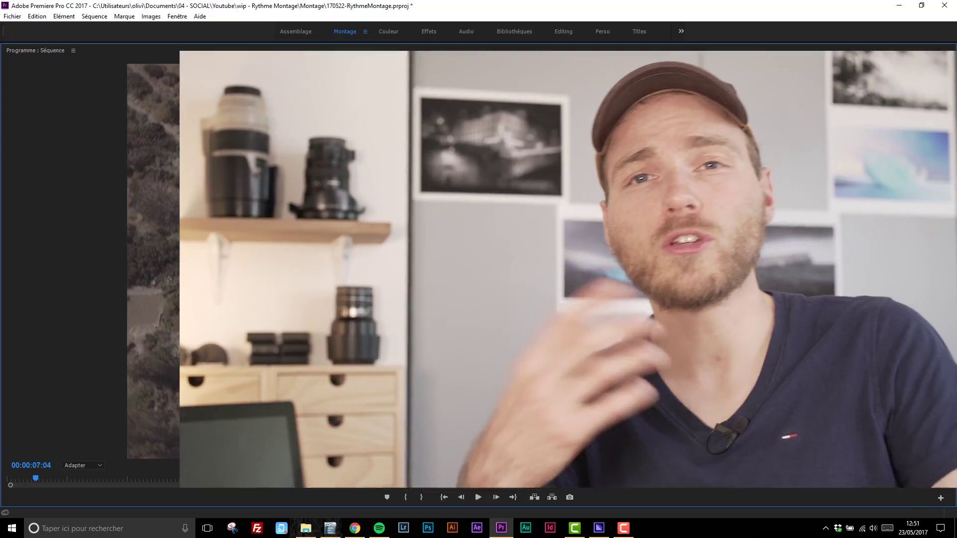